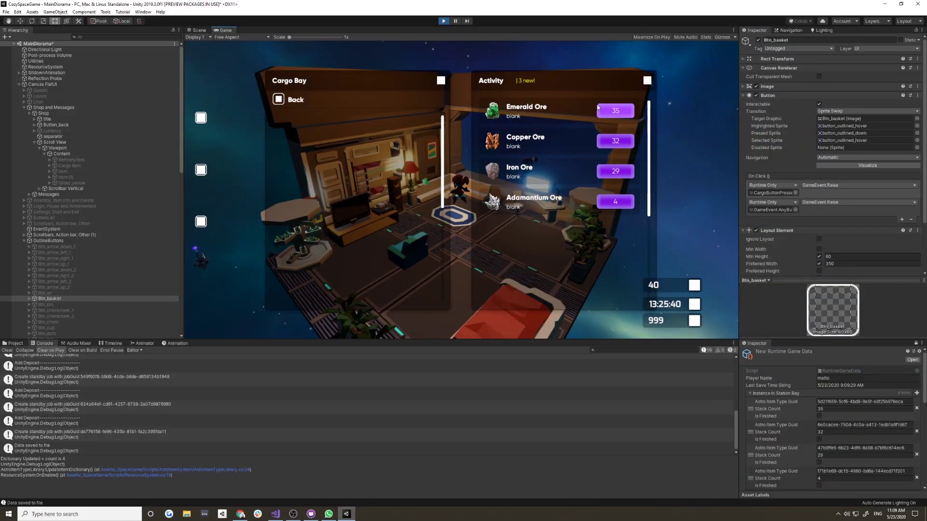
# Start a refinery job on the Emerald Ore deposit in the Activity list.
pyautogui.click(611, 114)
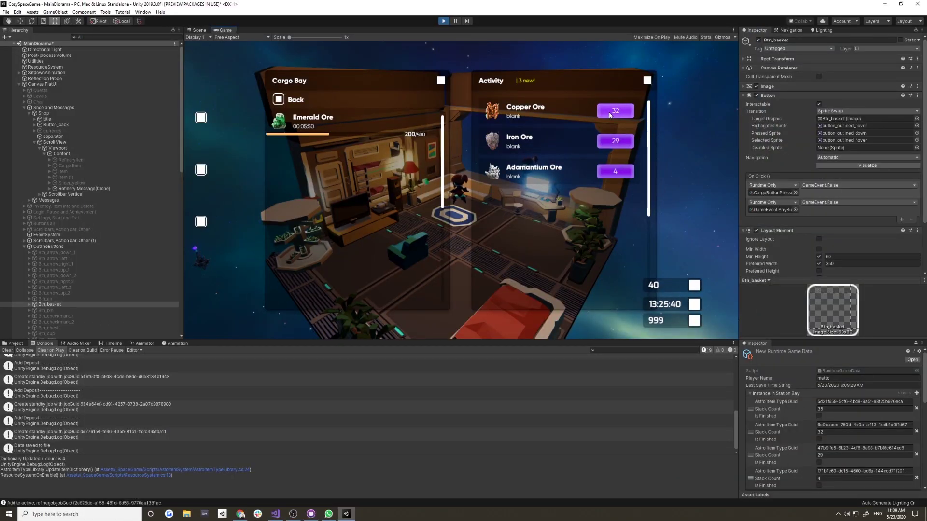
pyautogui.scroll(-3, 807, 397)
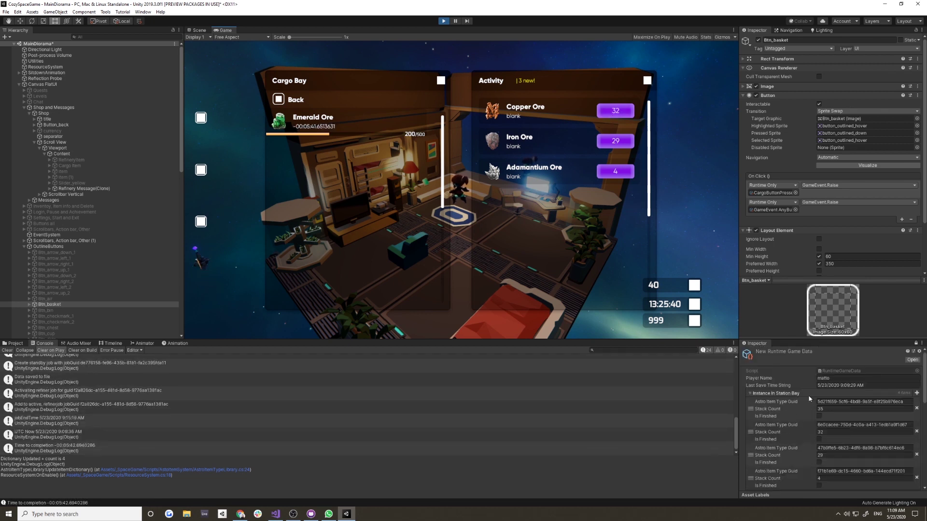
pyautogui.scroll(-3, 809, 395)
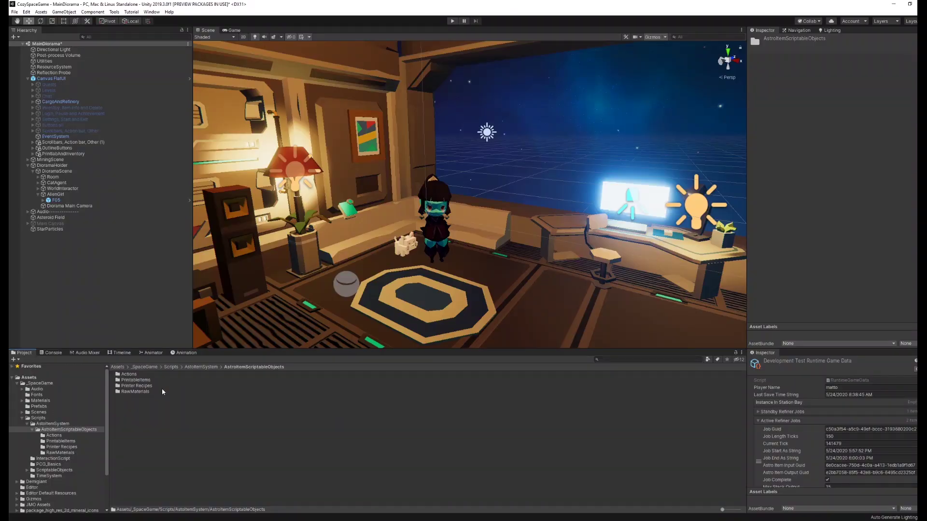
# Open the RawMaterials folder to browse the raw material items.
pyautogui.doubleClick(135, 392)
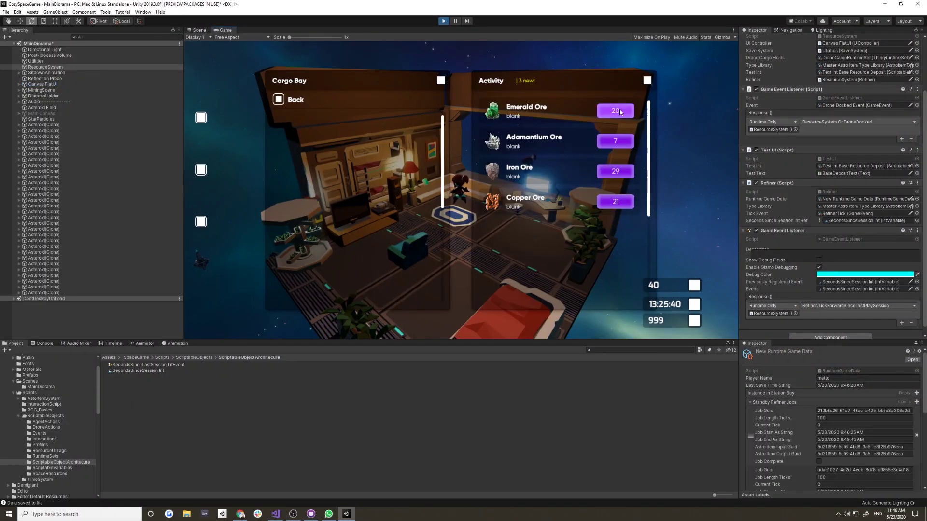
# Start an Emerald Ore refinery job, then exit Play mode and re-enter it with Ctrl+P.
pyautogui.click(619, 111)
pyautogui.scroll(-5, 825, 395)
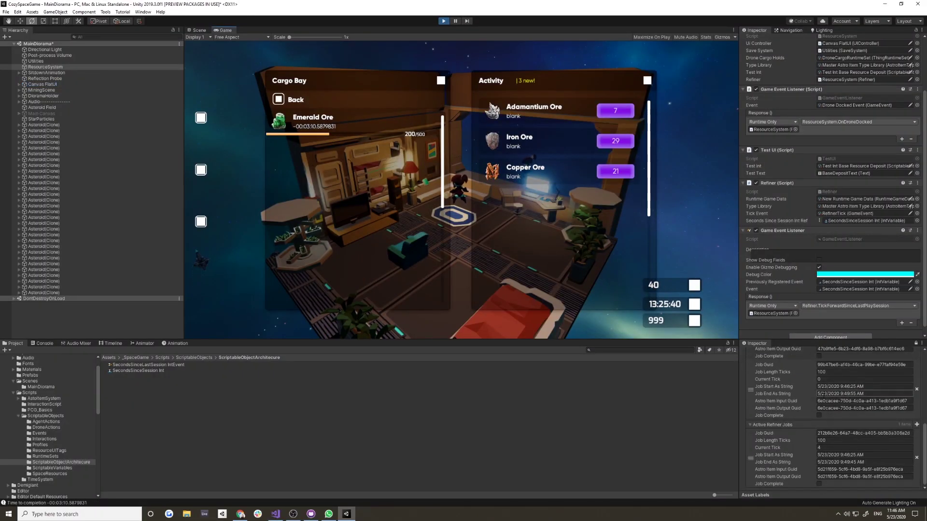
pyautogui.click(442, 21)
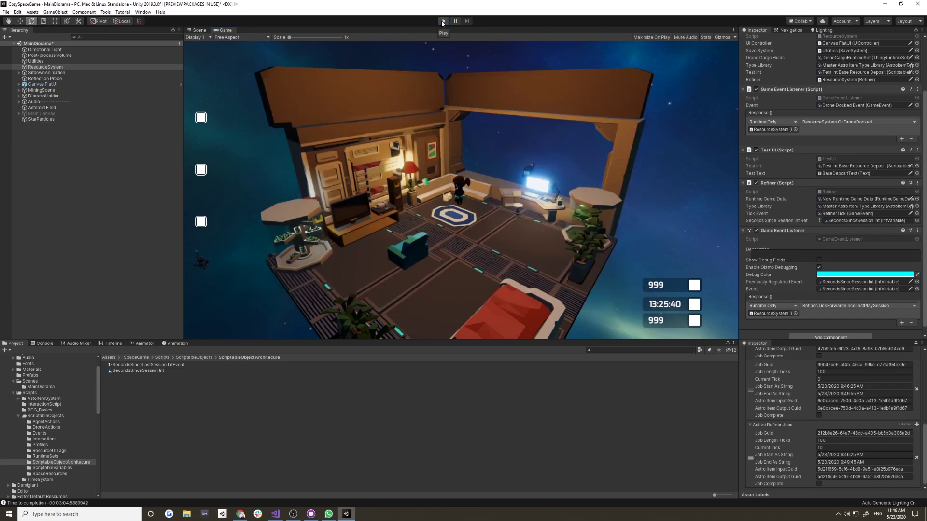
pyautogui.hotkey('ctrl', 'p')
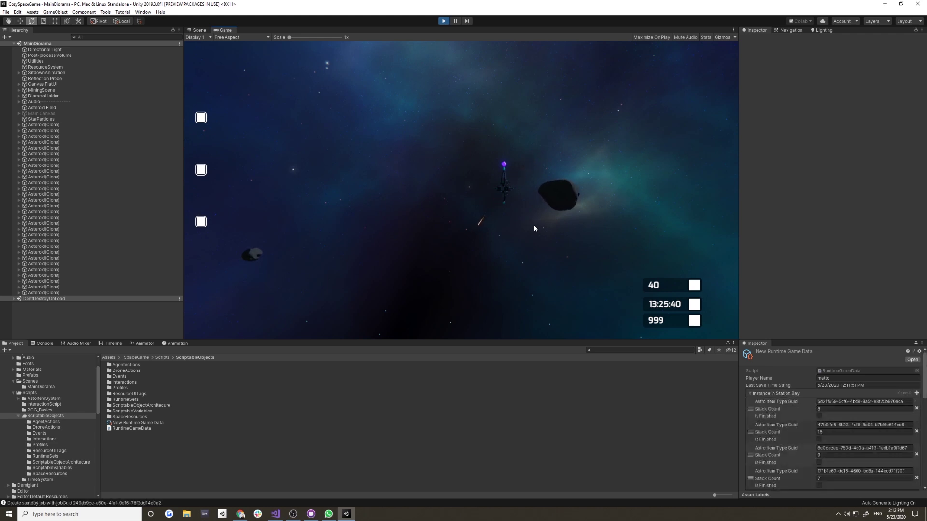
# Show the Cargo Bay and Activity panels, then open data.json in Notepad.
pyautogui.click(200, 118)
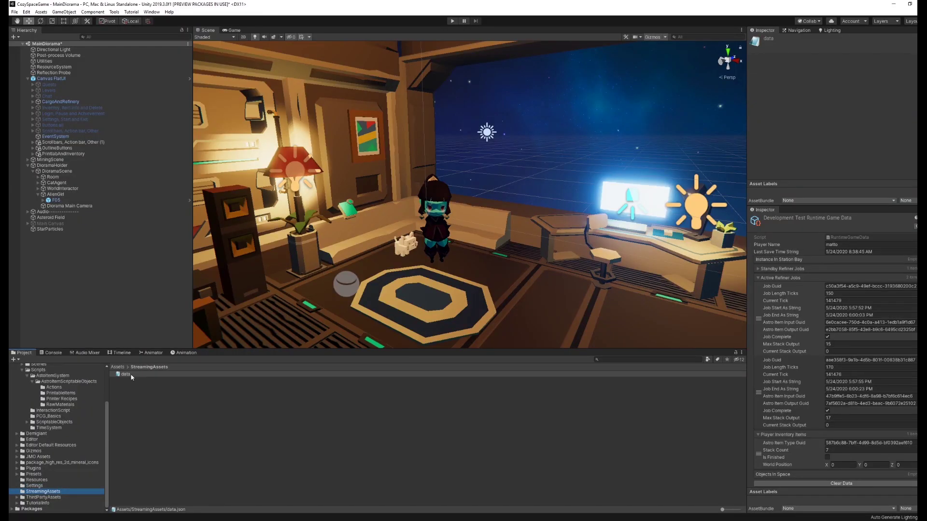
pyautogui.doubleClick(126, 375)
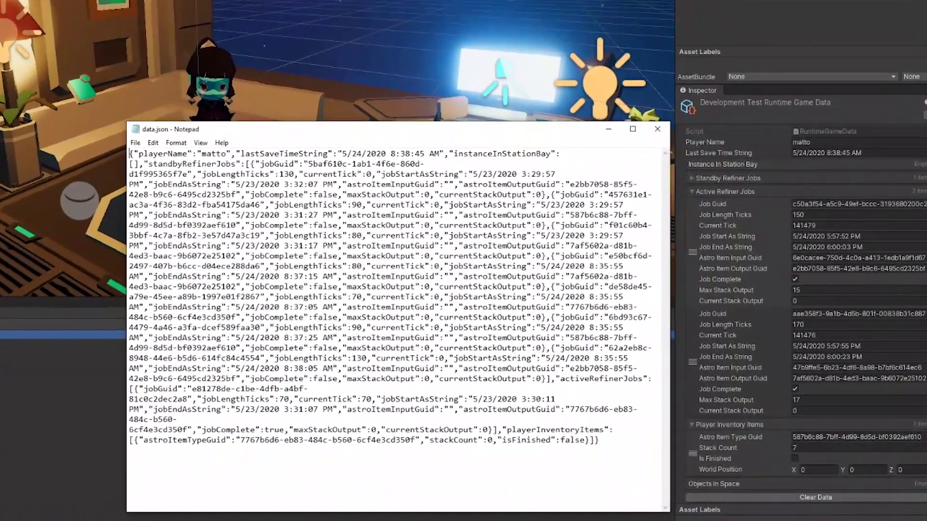